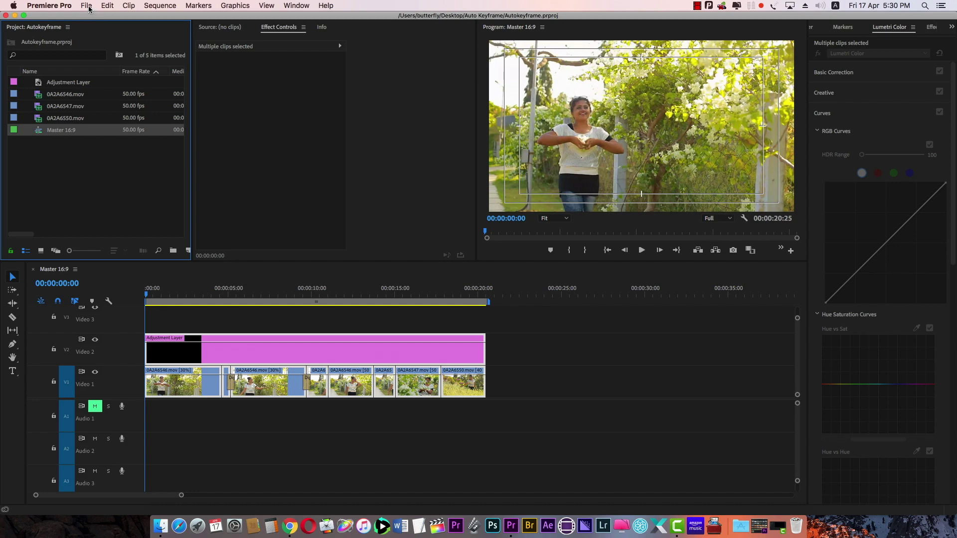
# Scrub through the Master 16:9 edit, from its opening seconds to the later part
pyautogui.click(156, 293)
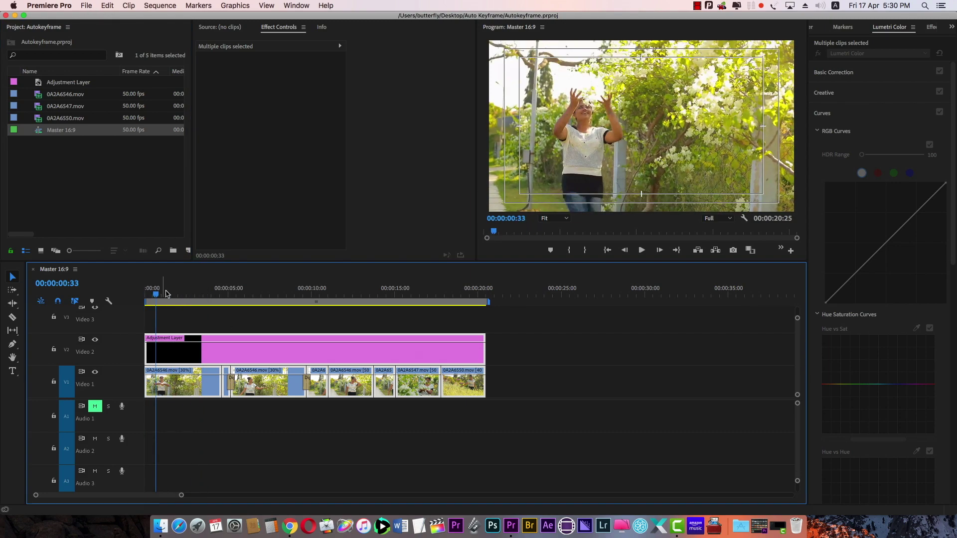
pyautogui.moveTo(156, 294); pyautogui.dragTo(310, 288)
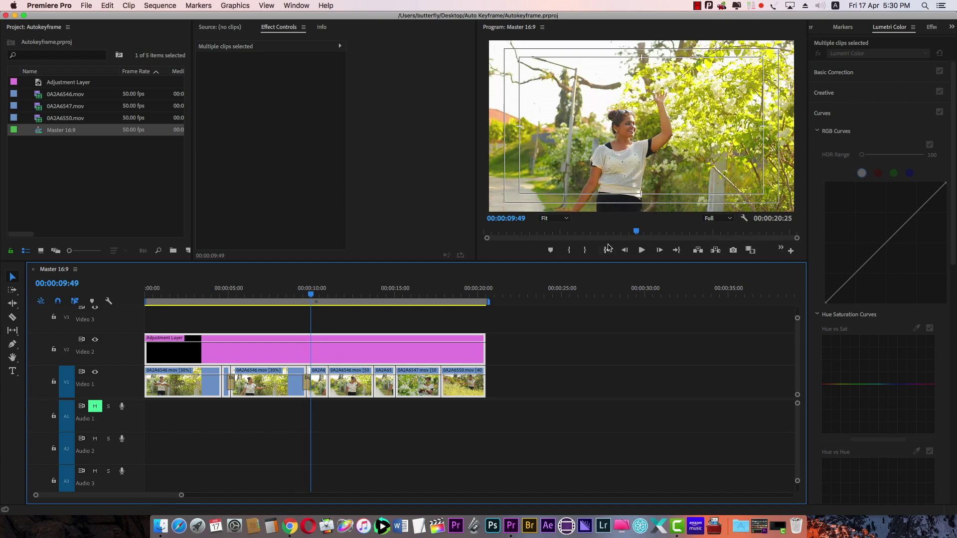
pyautogui.click(243, 294)
pyautogui.moveTo(214, 296); pyautogui.dragTo(419, 293)
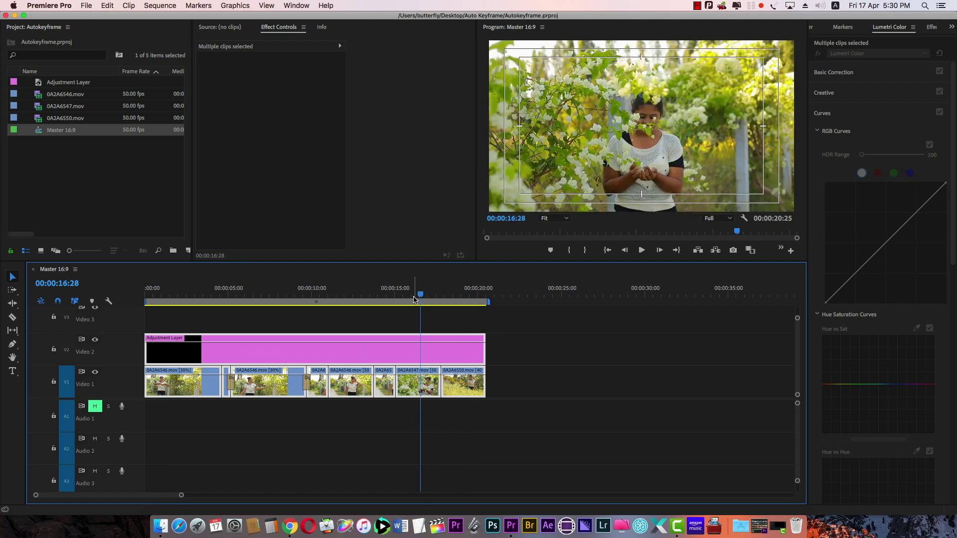
# Create a new vertical sequence, Sequence 03, with frame width 1080 at 60 fps
pyautogui.click(85, 6)
pyautogui.moveTo(88, 17)
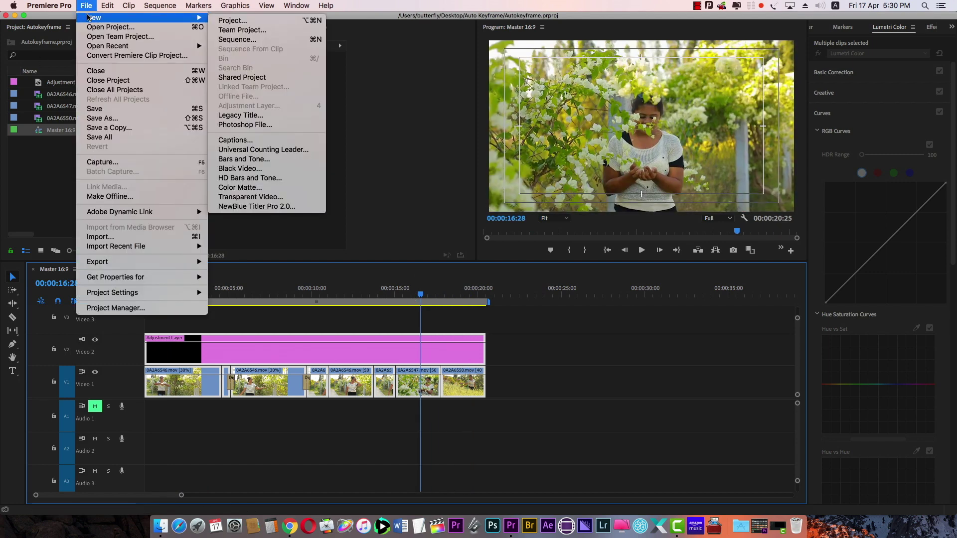
pyautogui.click(239, 39)
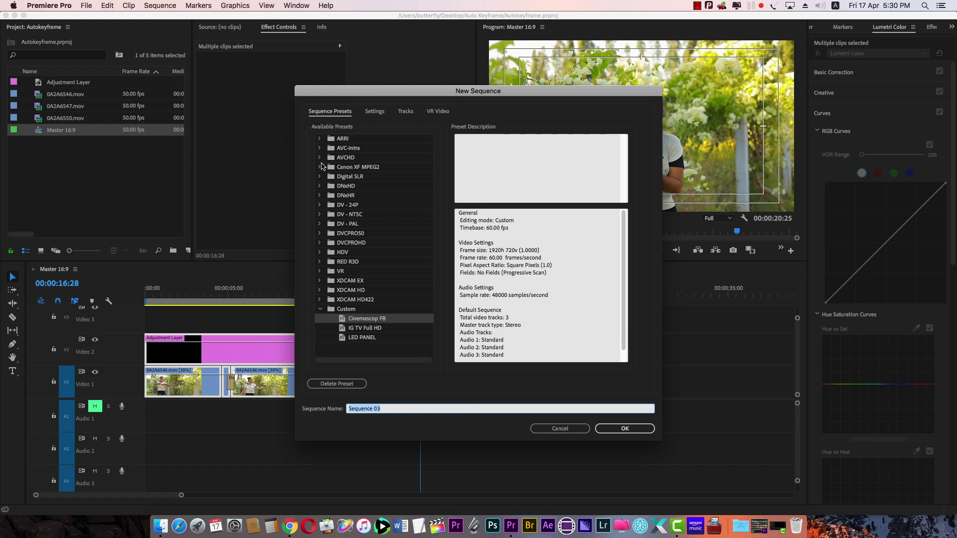
pyautogui.click(378, 113)
pyautogui.click(412, 169)
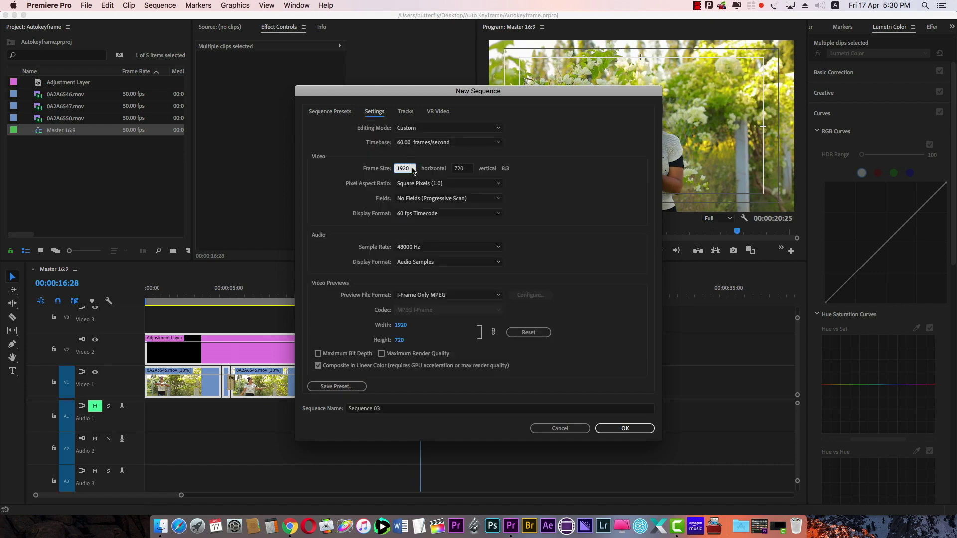
pyautogui.moveTo(413, 171); pyautogui.dragTo(385, 171)
pyautogui.write('10')
pyautogui.press('Tab')
pyautogui.click(625, 429)
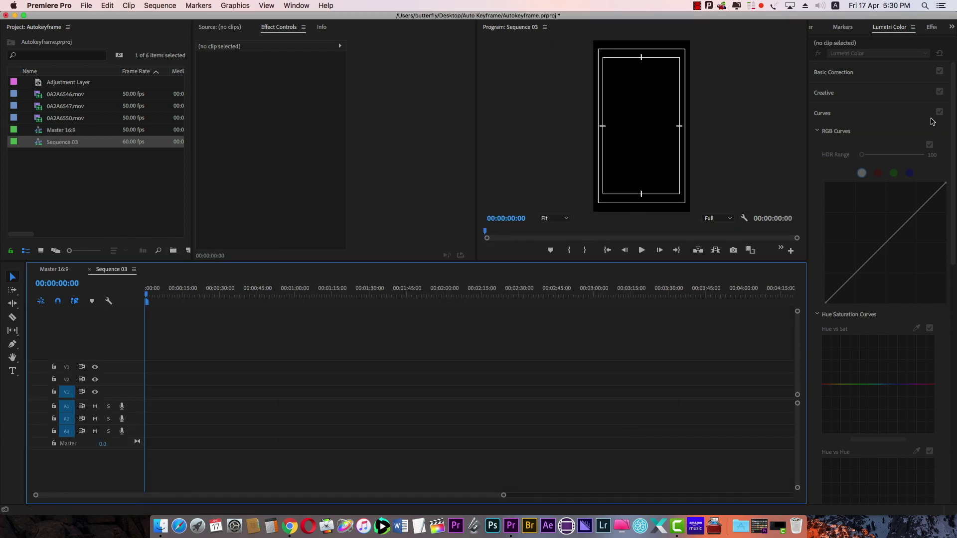
# Paste the Master 16:9 clips into Sequence 03 and move them to the sequence start
pyautogui.click(54, 269)
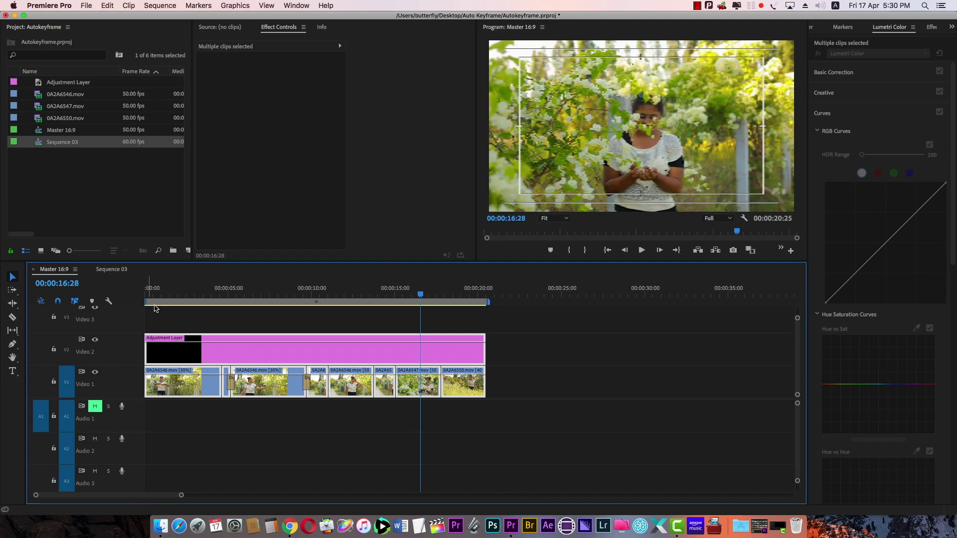
pyautogui.moveTo(186, 299); pyautogui.dragTo(274, 300)
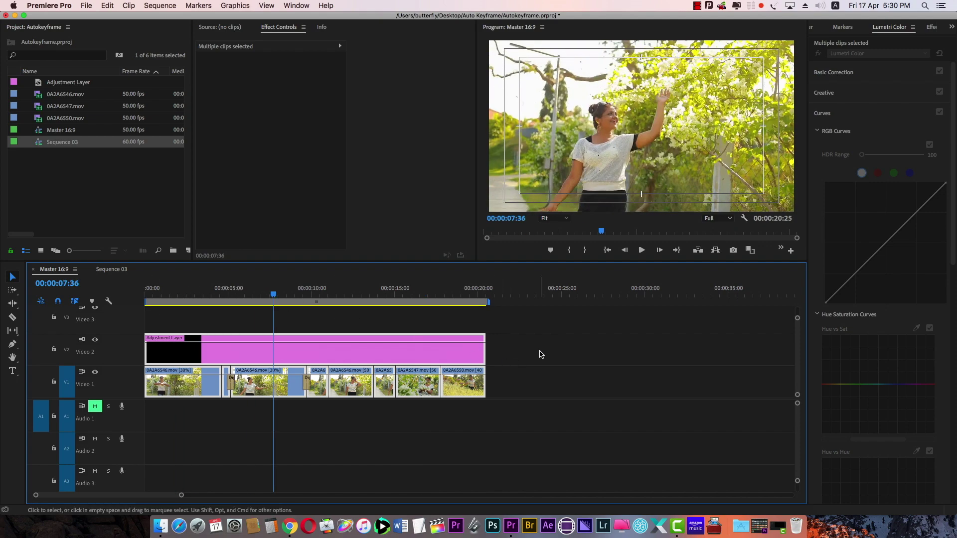
pyautogui.click(111, 269)
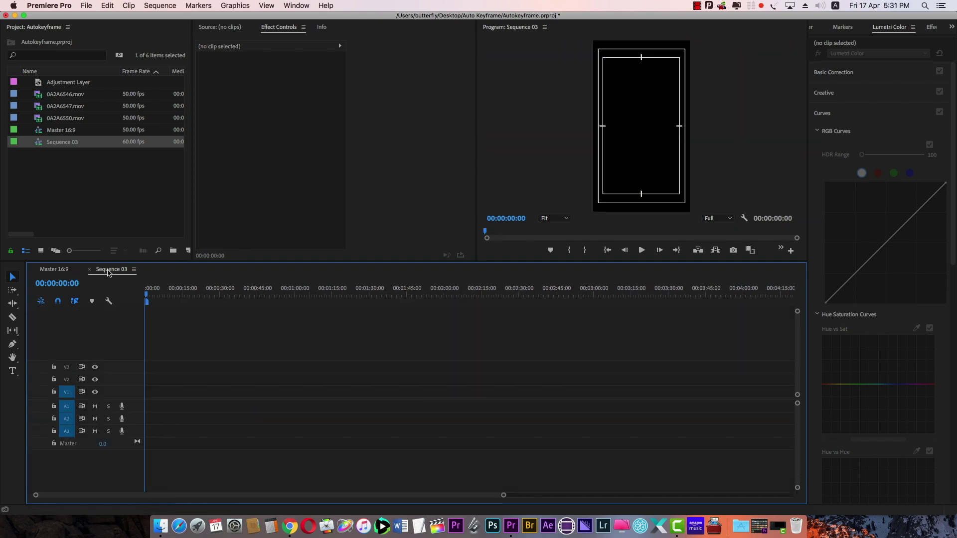
pyautogui.click(182, 290)
pyautogui.press('super+v')
pyautogui.moveTo(187, 378); pyautogui.dragTo(148, 378)
# Return the playhead to the start, zoom in on the pasted clips and make tracks taller
pyautogui.press('Home')
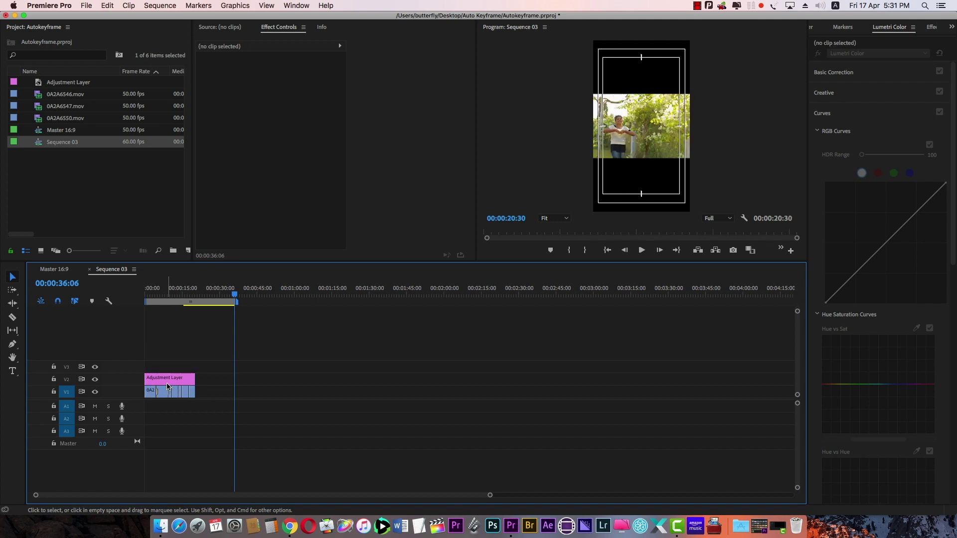
pyautogui.press('=')
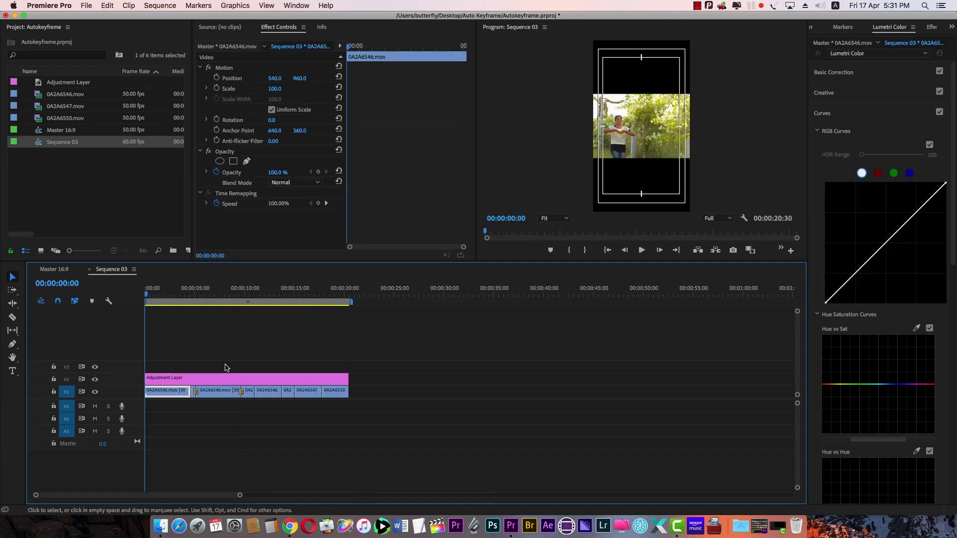
pyautogui.hotkey('shift', '=')
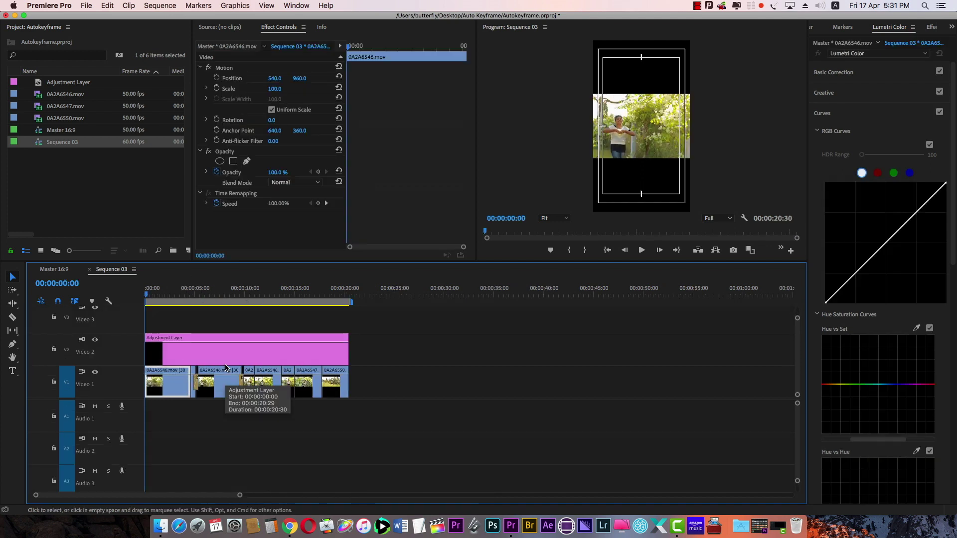
pyautogui.press('=')
# Scale the first Sequence 03 clip to 268 and set Position X to 1174 to frame the woman
pyautogui.click(230, 384)
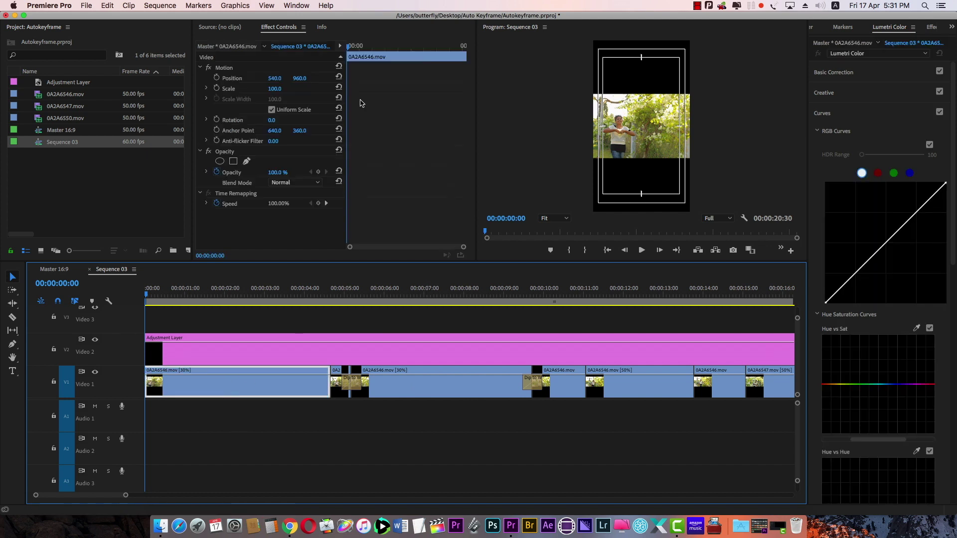
pyautogui.moveTo(275, 89); pyautogui.dragTo(354, 89)
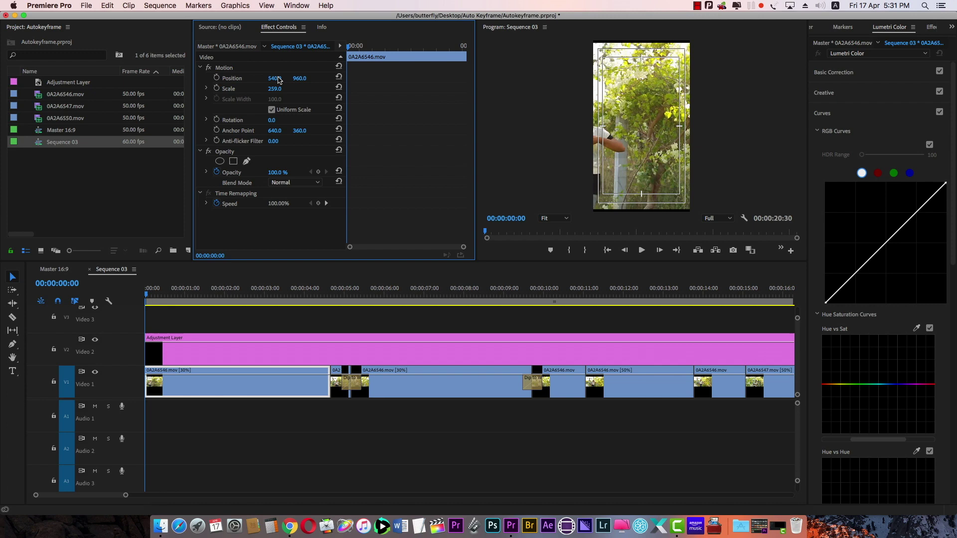
pyautogui.moveTo(274, 90); pyautogui.dragTo(590, 79)
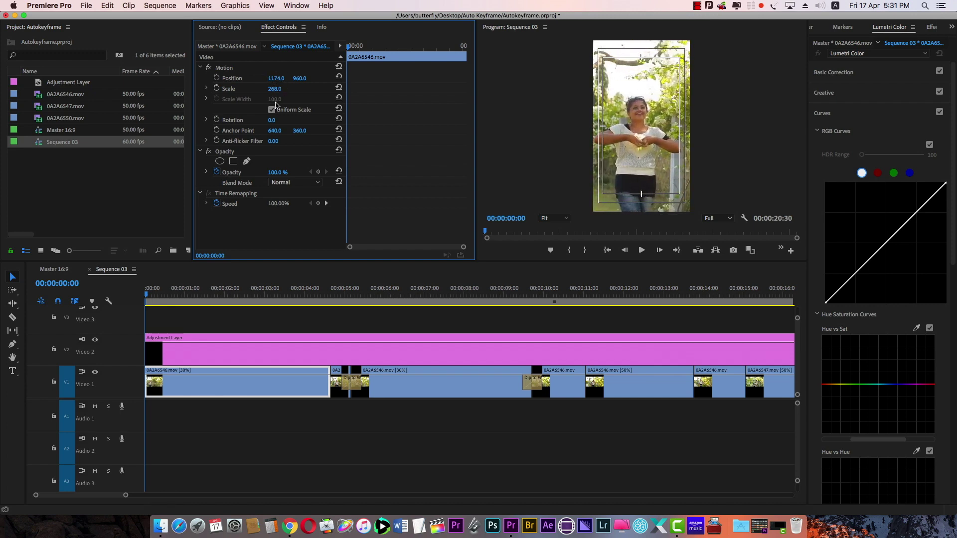
pyautogui.moveTo(146, 296); pyautogui.dragTo(275, 297)
pyautogui.press('-')
pyautogui.moveTo(189, 296); pyautogui.dragTo(145, 296)
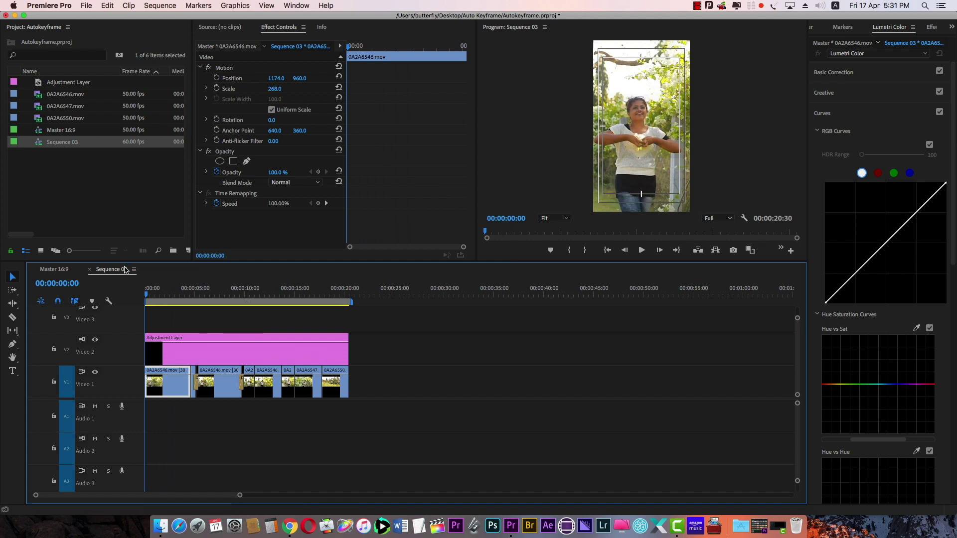
# Delete Sequence 03 from the project and scrub through the master edit
pyautogui.click(38, 146)
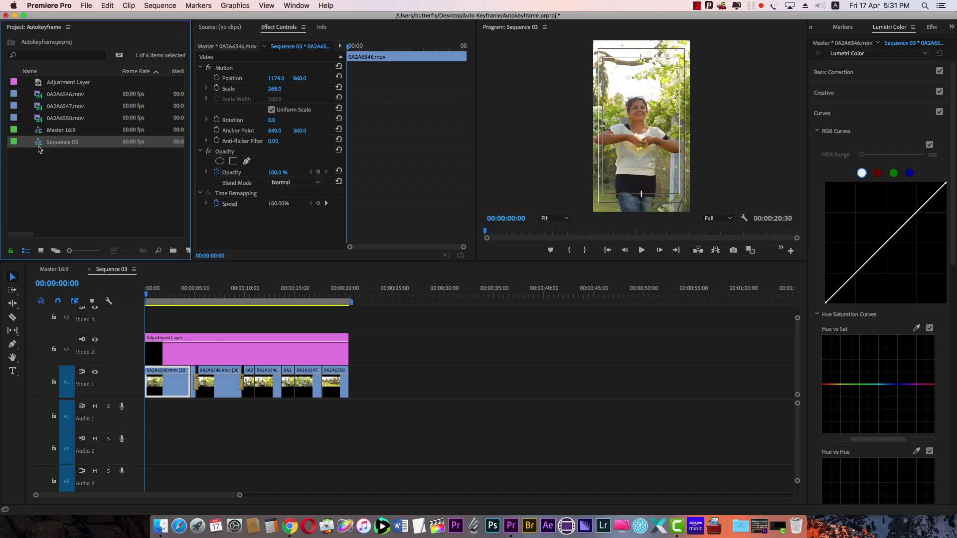
pyautogui.press('Delete')
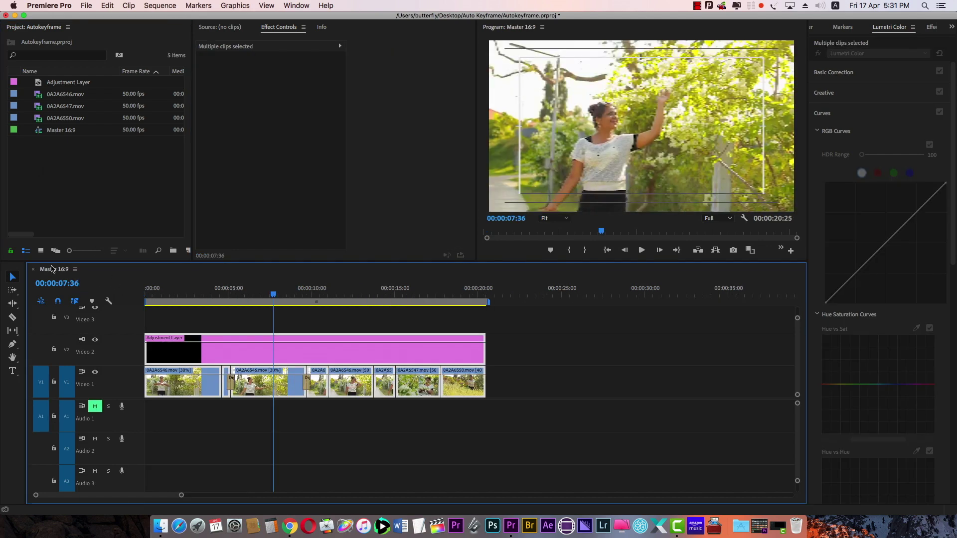
pyautogui.moveTo(208, 293); pyautogui.dragTo(387, 300)
# Open Auto Reframe Sequence for the Master 16:9 sequence
pyautogui.click(56, 131)
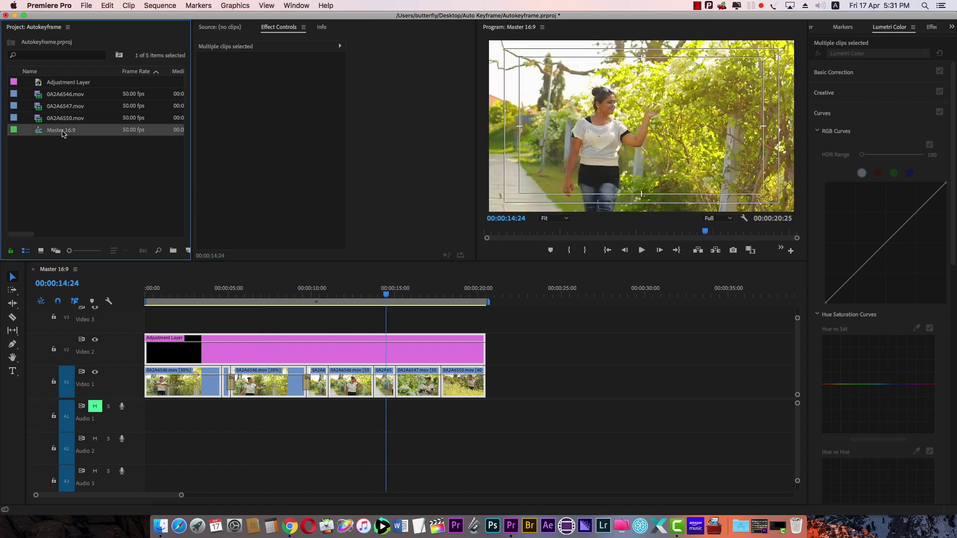
pyautogui.rightClick(56, 132)
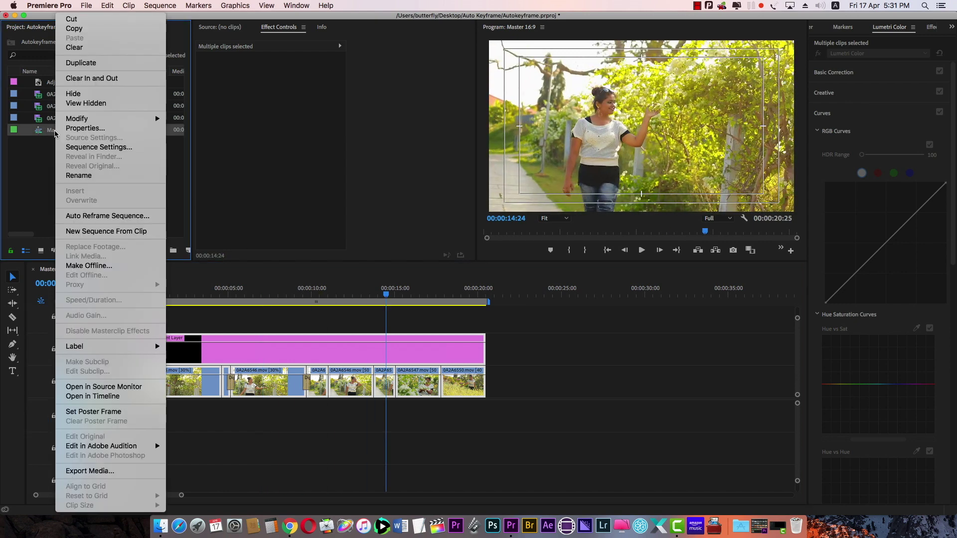
pyautogui.click(99, 217)
pyautogui.moveTo(421, 203); pyautogui.dragTo(215, 146)
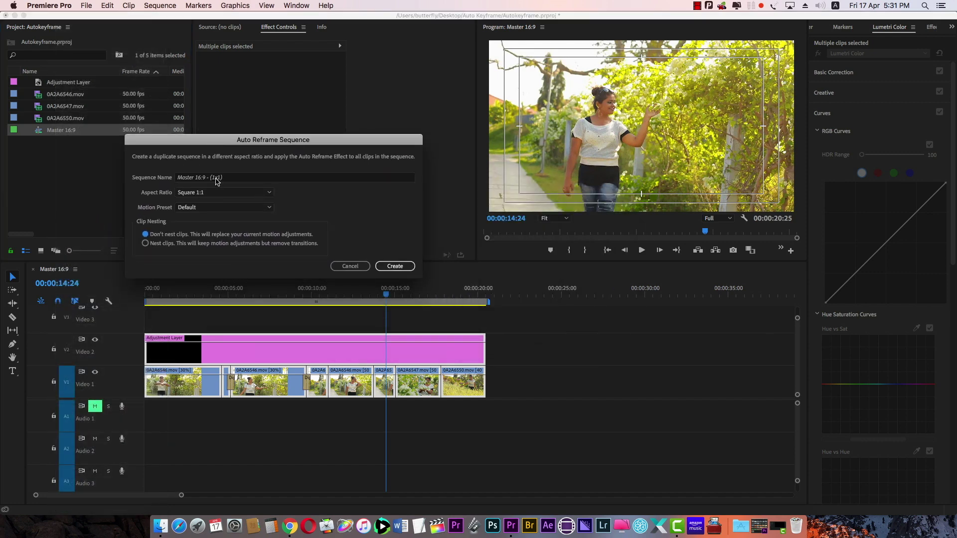
# Set the aspect ratio to Vertical 4:5 and create Master 16:9 - (4x5)
pyautogui.click(253, 194)
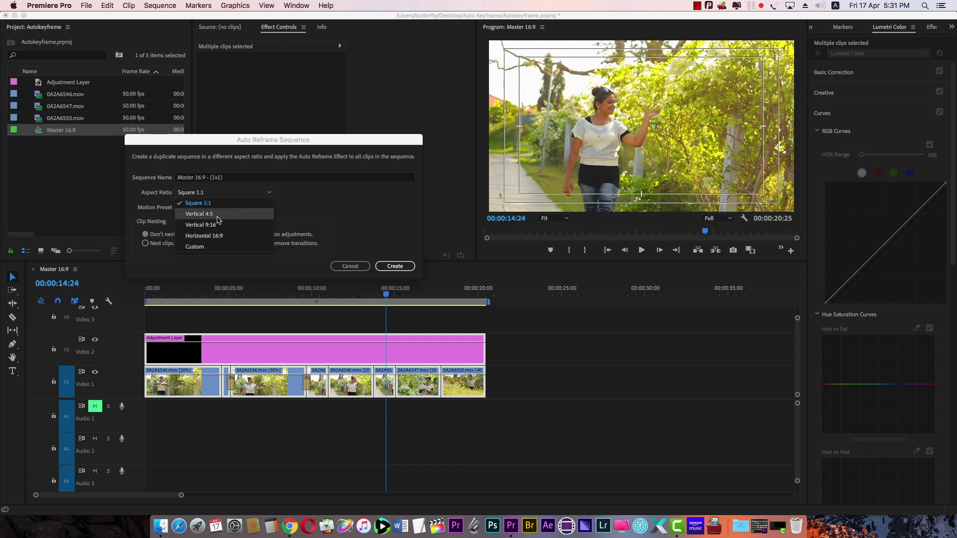
pyautogui.click(232, 247)
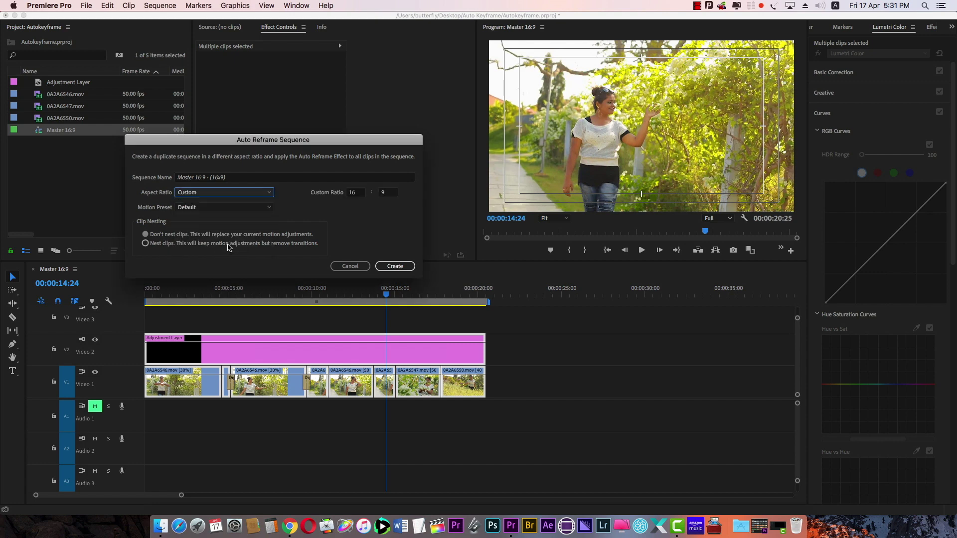
pyautogui.click(359, 193)
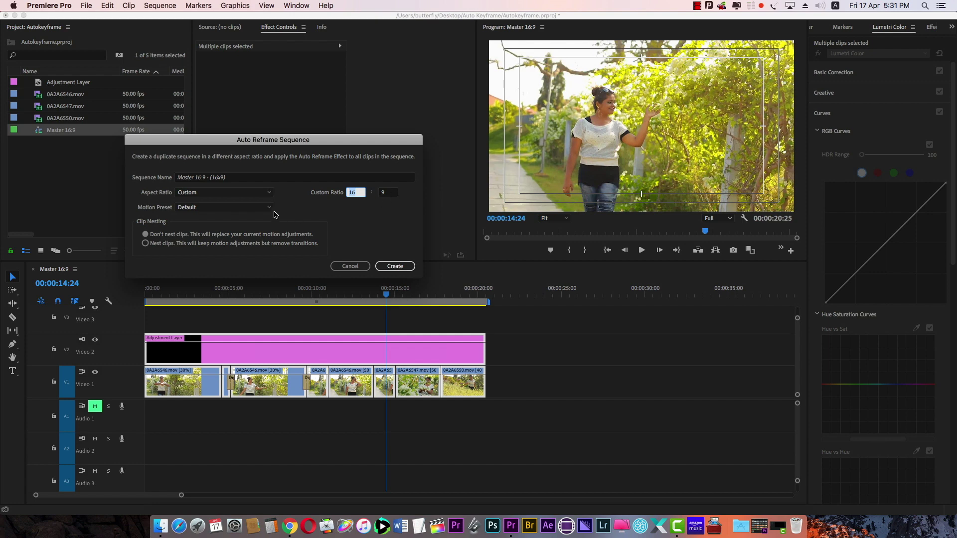
pyautogui.click(262, 193)
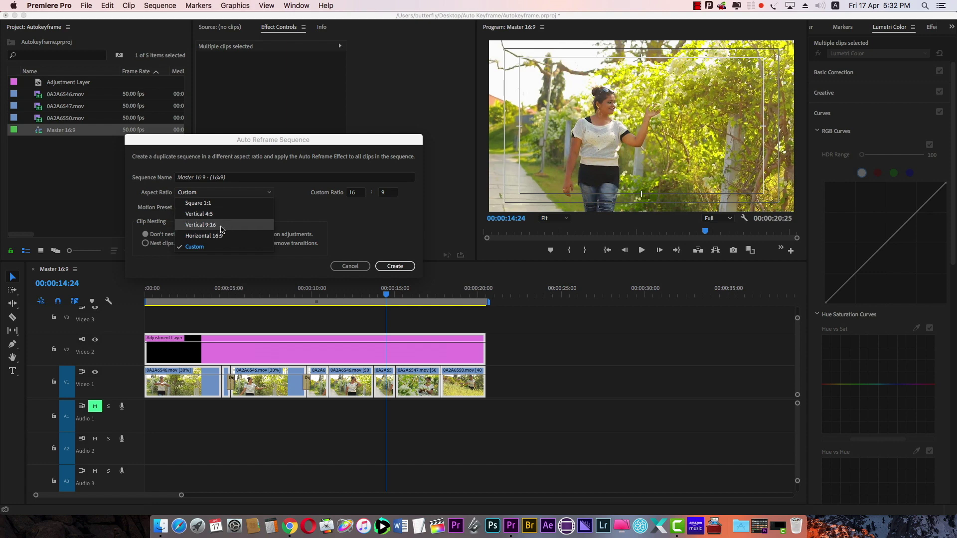
pyautogui.click(229, 214)
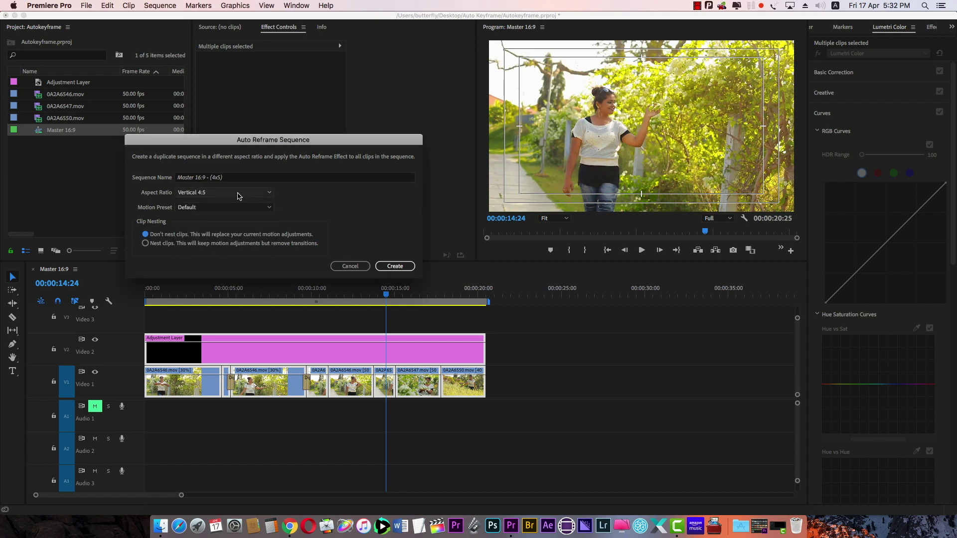
pyautogui.click(395, 267)
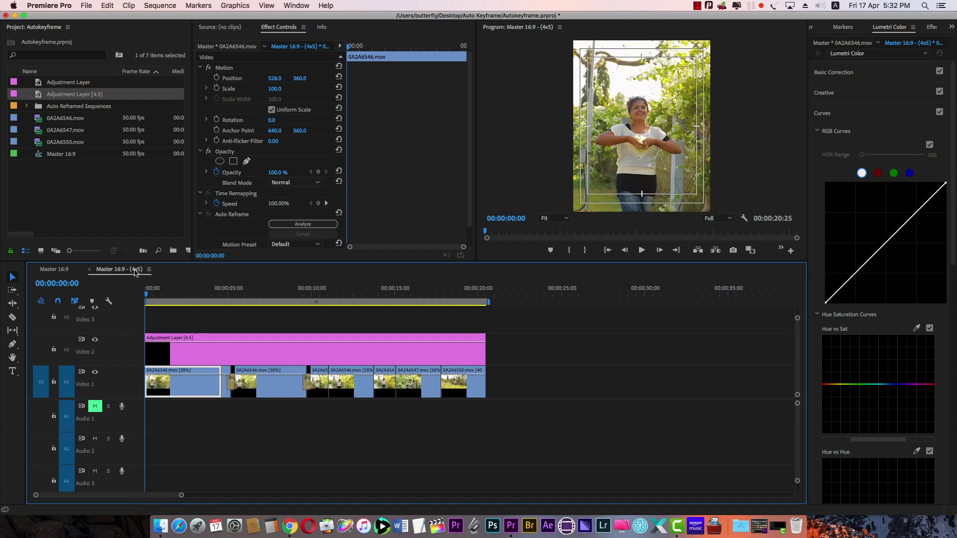
pyautogui.moveTo(151, 294)
pyautogui.mouseDown()
pyautogui.moveTo(187, 296)
pyautogui.moveTo(145, 295)
pyautogui.mouseUp()
pyautogui.press('space')
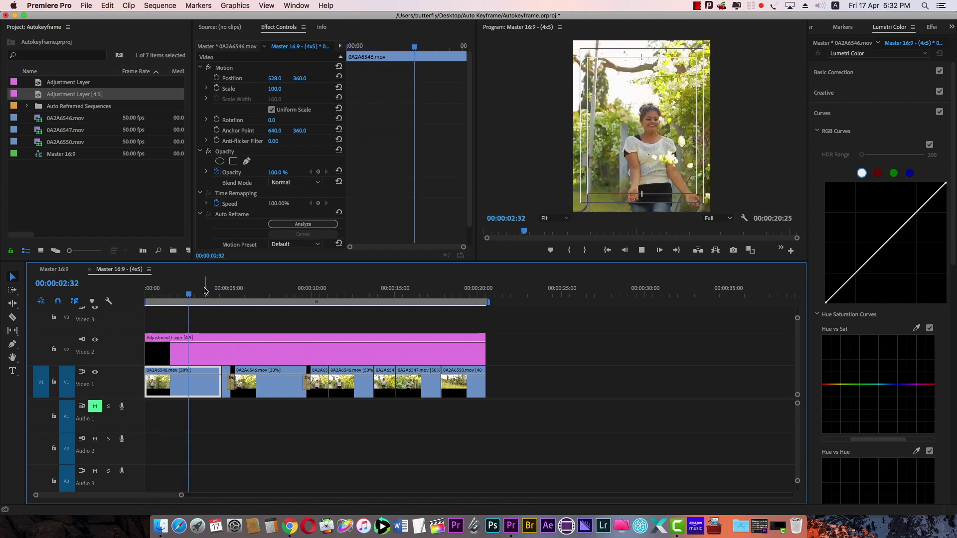
pyautogui.click(259, 295)
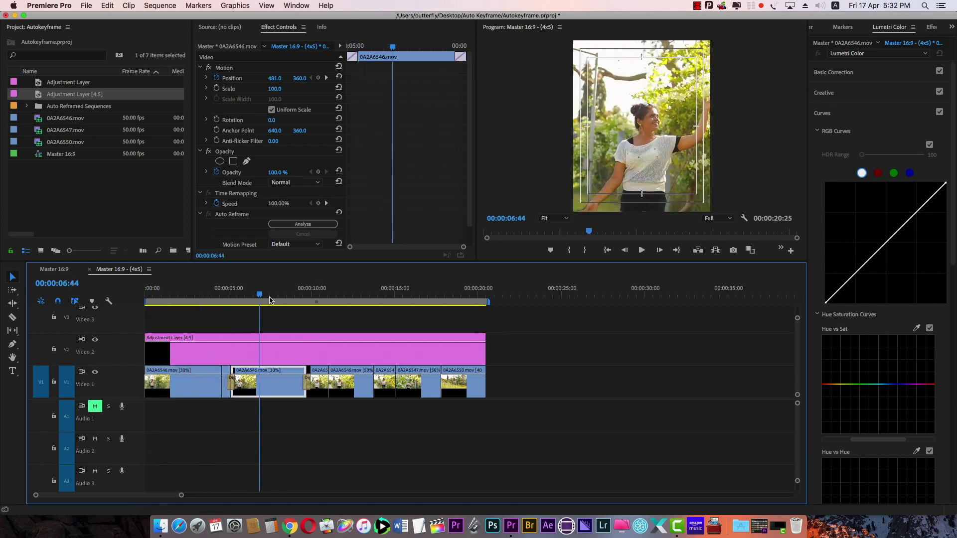
pyautogui.moveTo(269, 300); pyautogui.dragTo(328, 295)
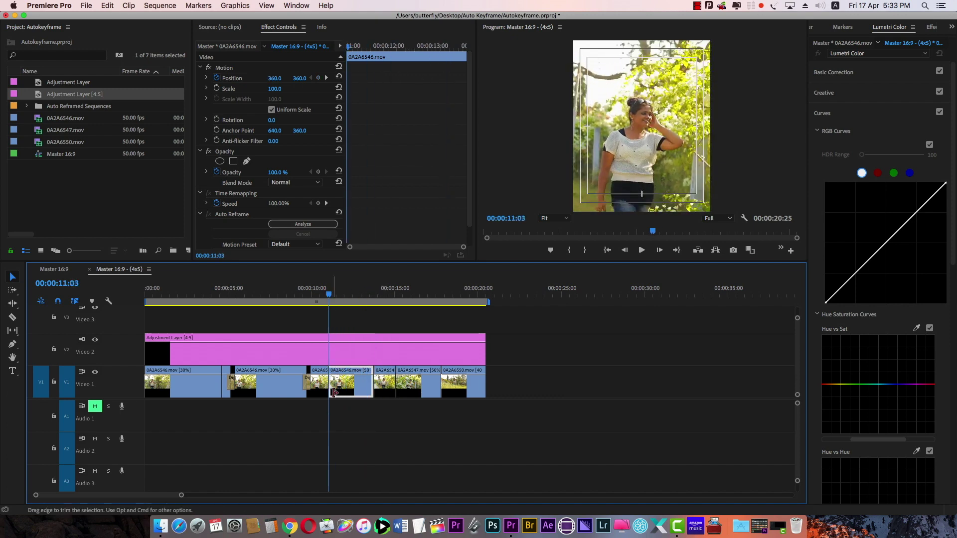
pyautogui.press('space')
pyautogui.press('space')
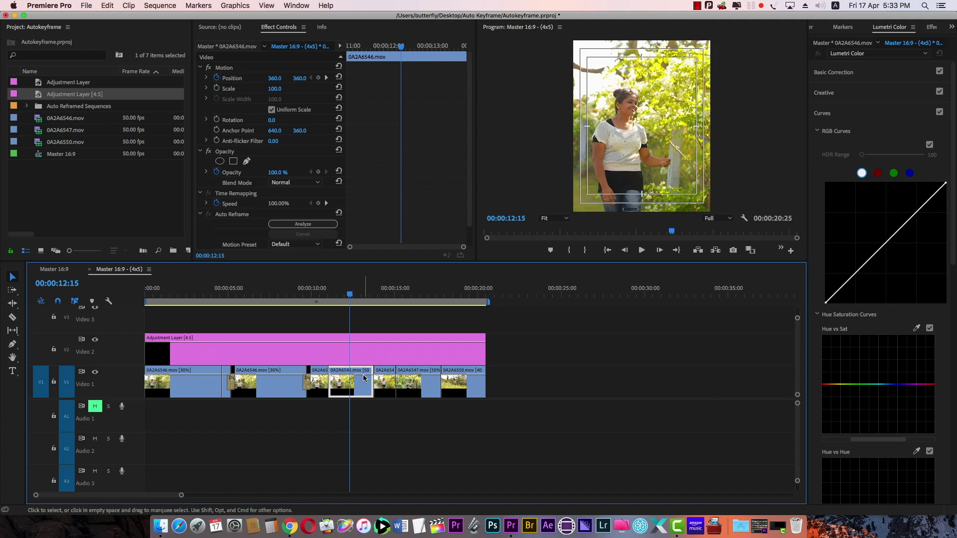
pyautogui.press('space')
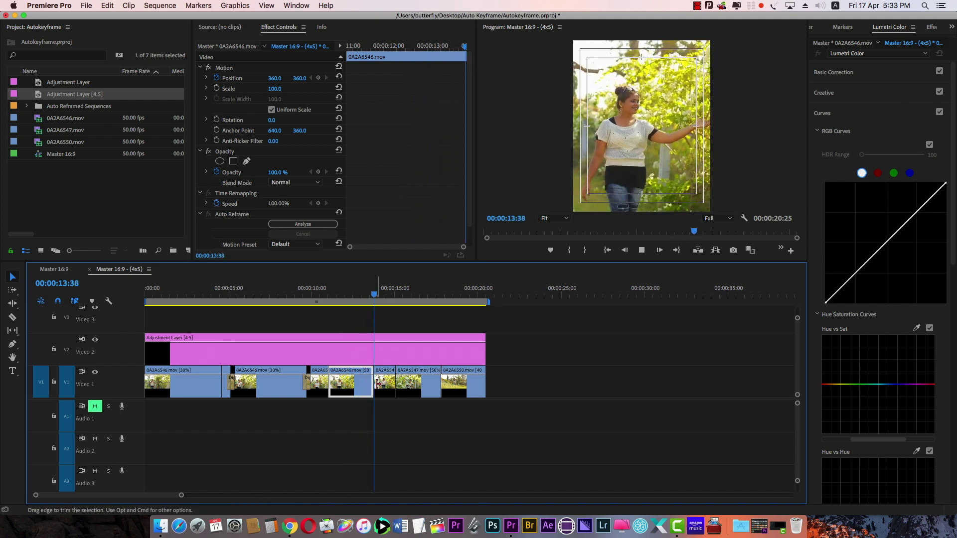
pyautogui.press('space')
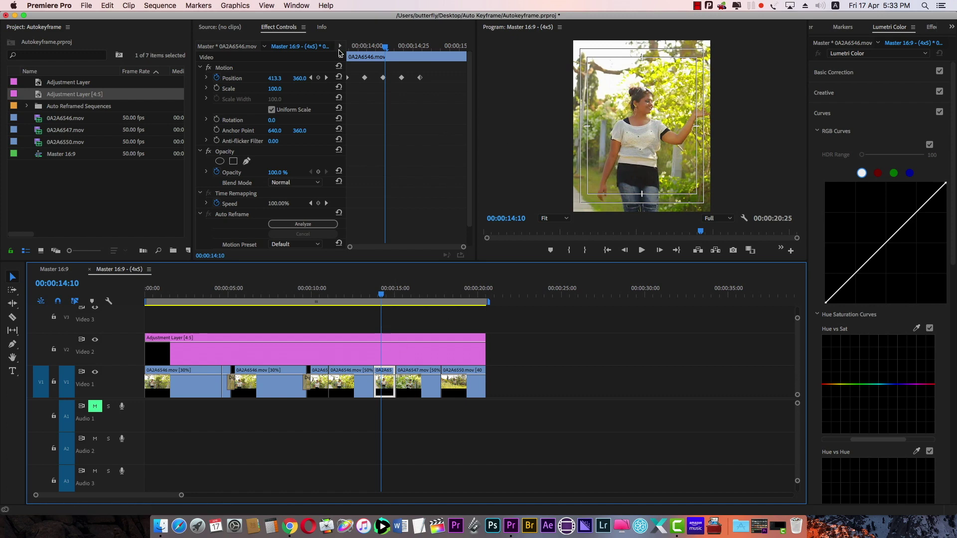
# Step through the clip's Position keyframes and move ahead to clip 0A2A6547
pyautogui.moveTo(386, 47)
pyautogui.mouseDown()
pyautogui.moveTo(415, 46)
pyautogui.moveTo(355, 47)
pyautogui.moveTo(376, 49)
pyautogui.mouseUp()
pyautogui.moveTo(382, 295); pyautogui.dragTo(405, 302)
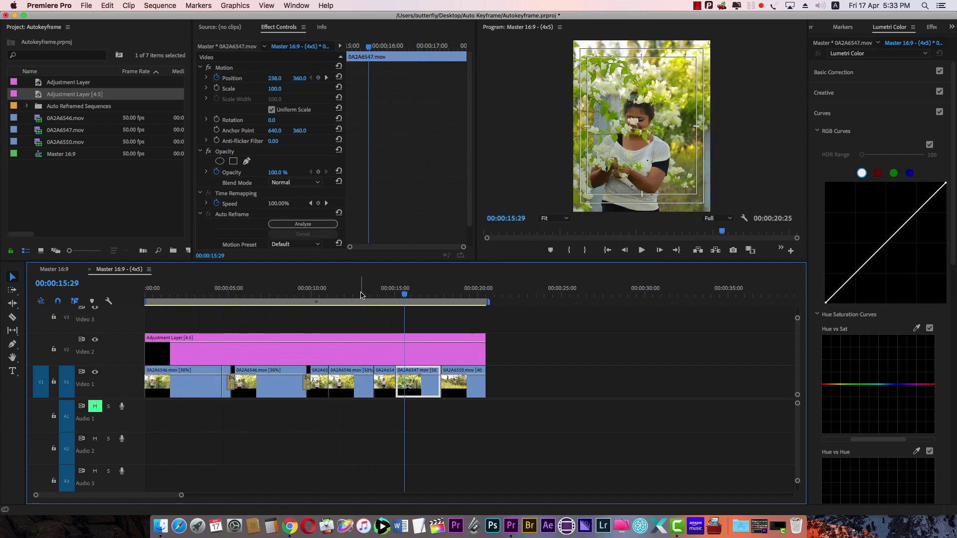
# Auto-reframe Master 16:9 again with the Vertical 9:16 aspect ratio
pyautogui.click(51, 269)
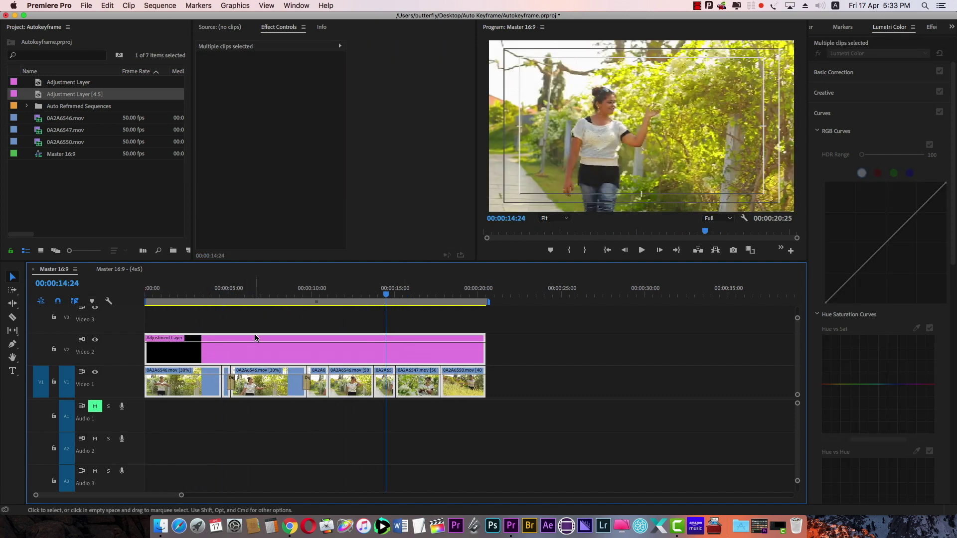
pyautogui.click(60, 156)
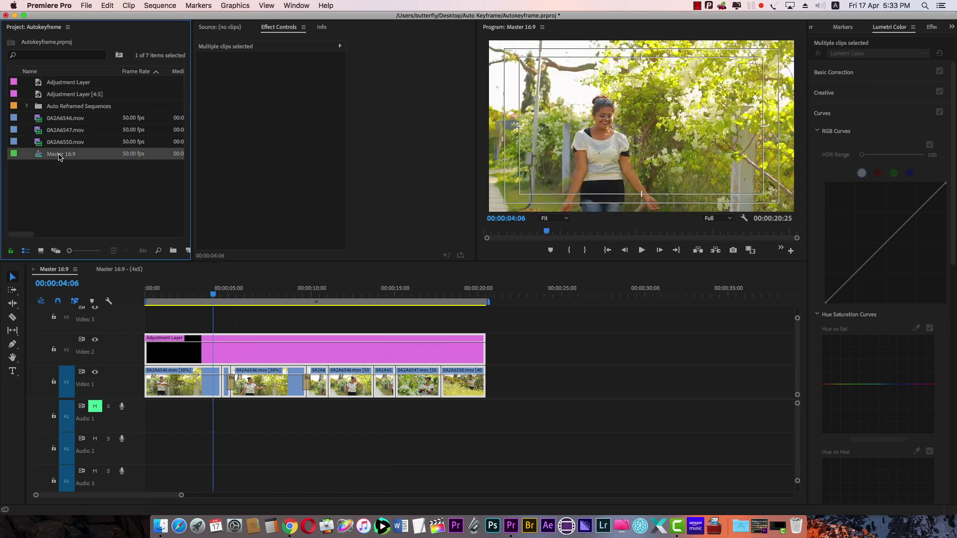
pyautogui.rightClick(51, 155)
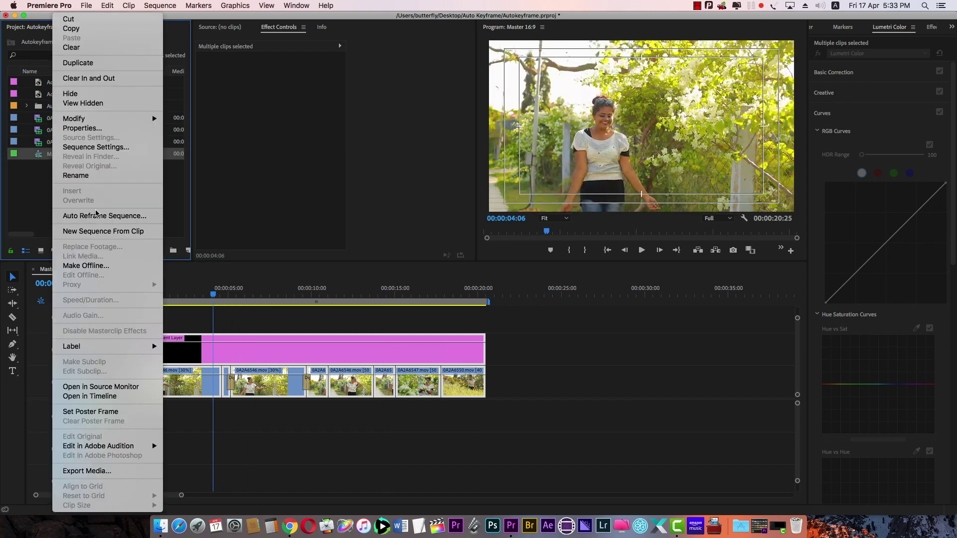
pyautogui.click(96, 217)
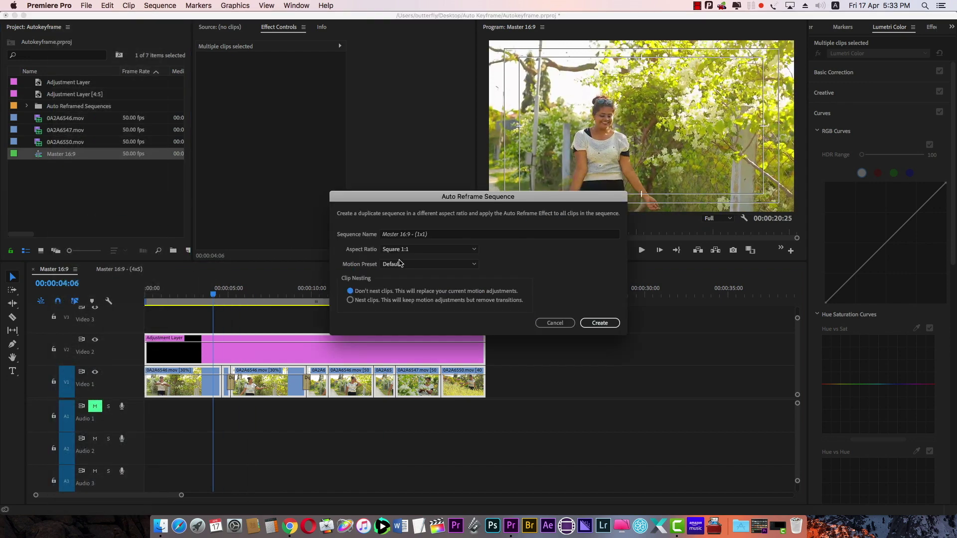
pyautogui.click(460, 250)
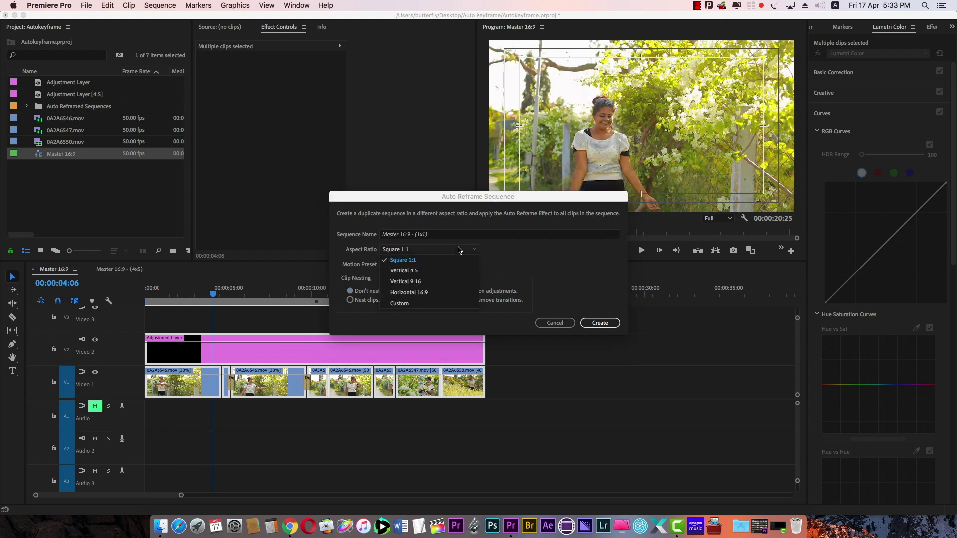
pyautogui.click(424, 283)
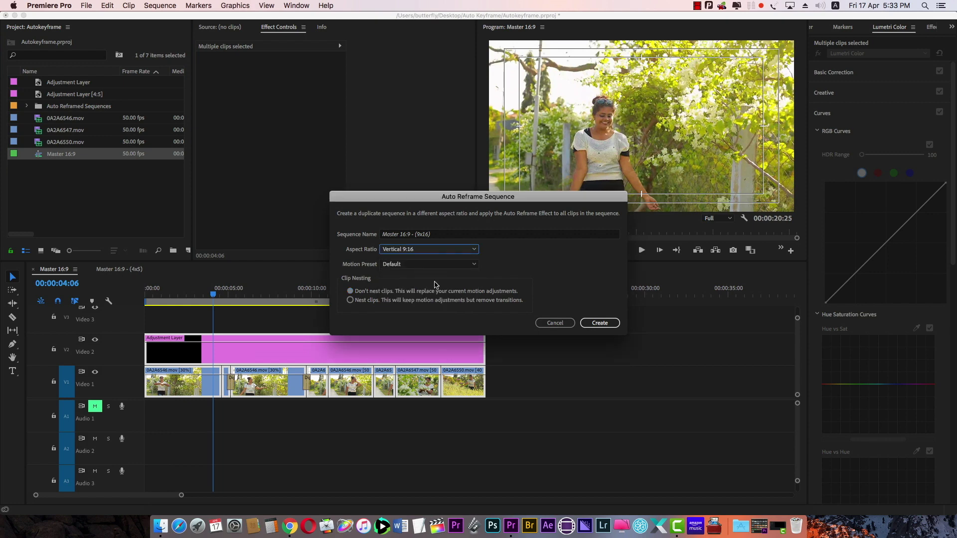
pyautogui.click(600, 323)
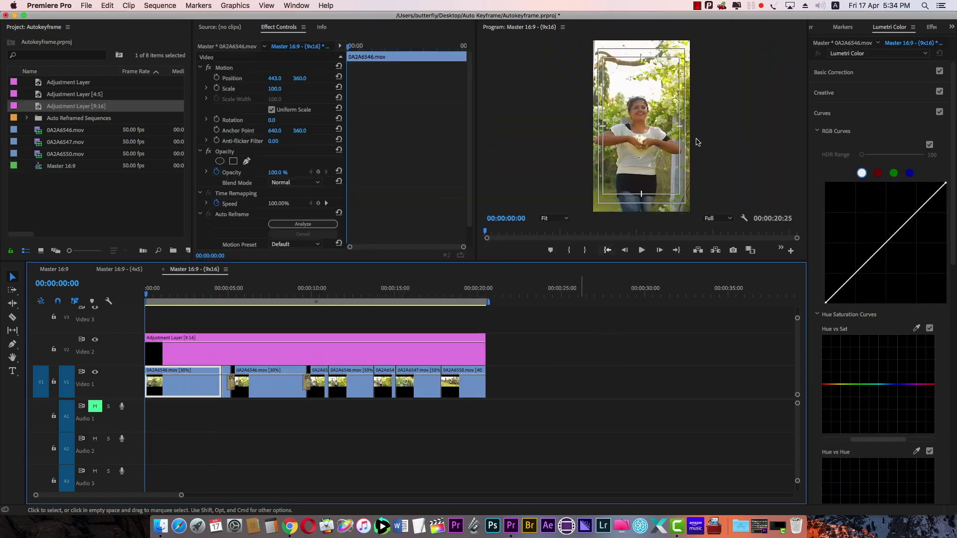
pyautogui.moveTo(148, 294); pyautogui.dragTo(252, 308)
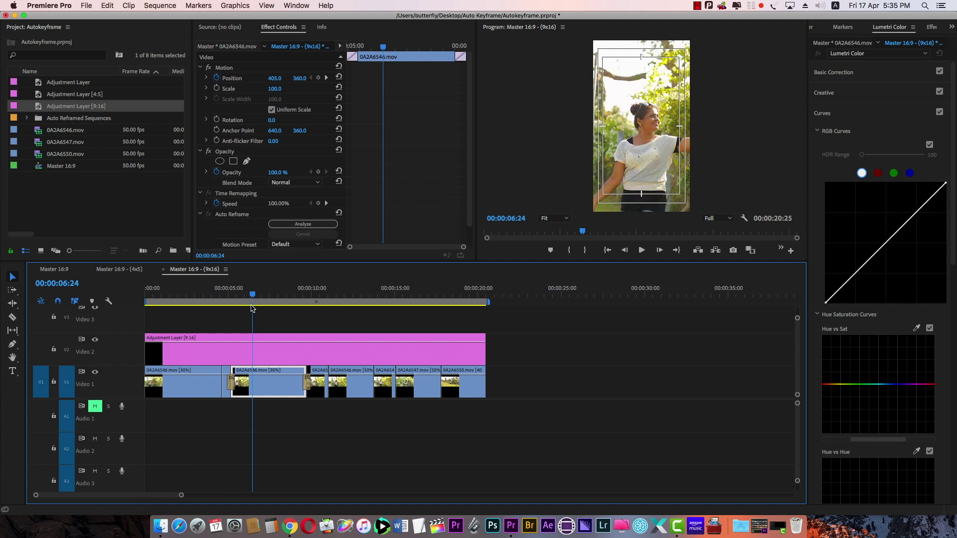